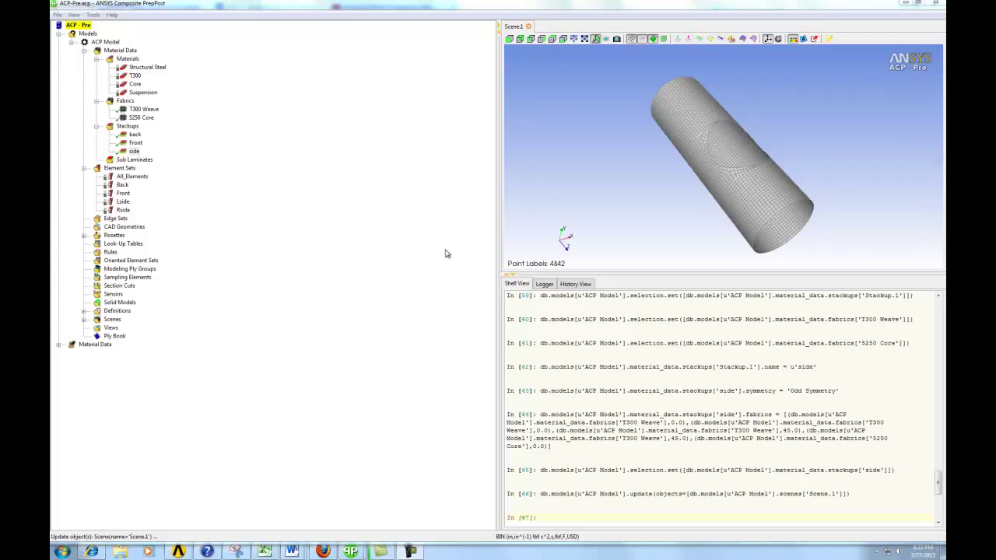
# - Create a new parallel rosette in the model and name it back
pyautogui.moveTo(714, 215); pyautogui.dragTo(781, 179)
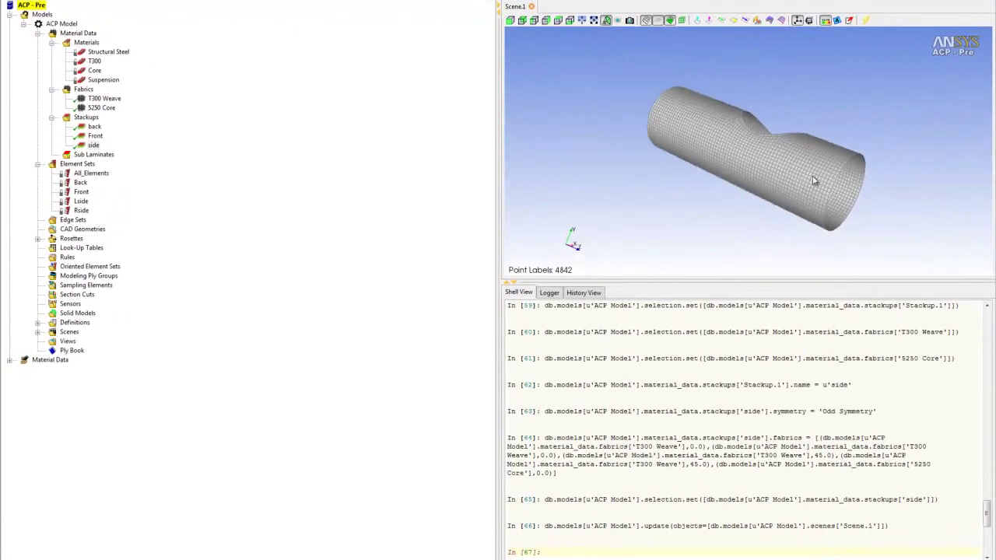
pyautogui.moveTo(710, 156); pyautogui.dragTo(697, 123)
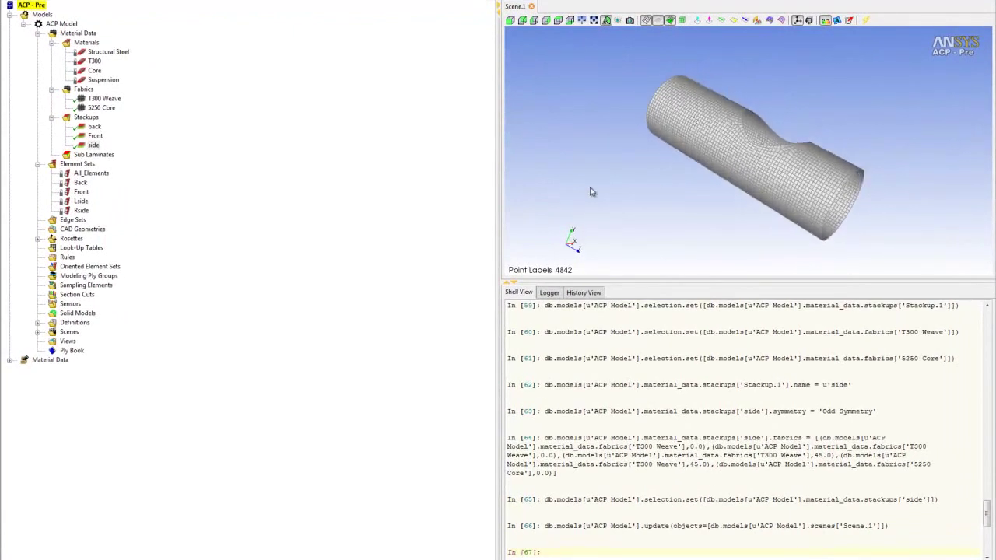
pyautogui.click(68, 240)
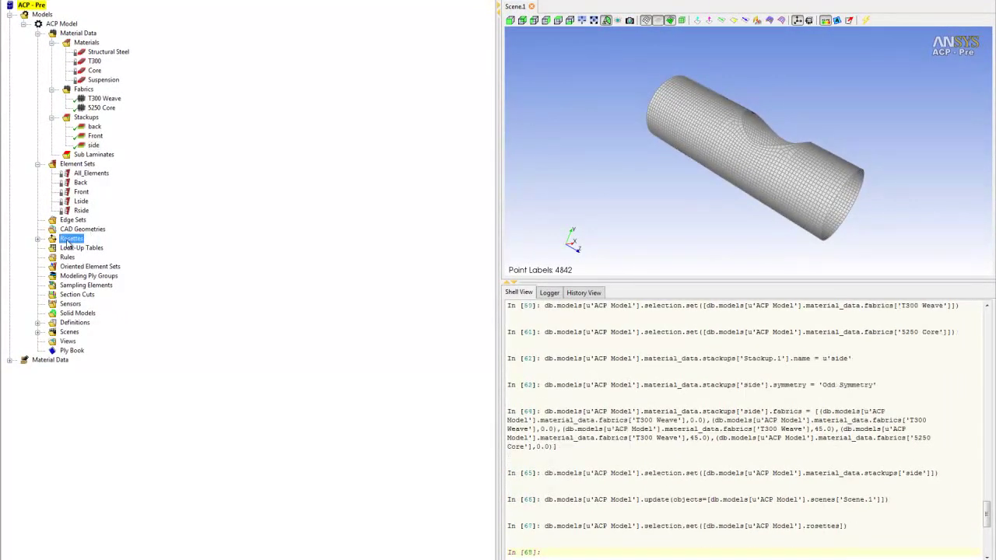
pyautogui.rightClick(71, 240)
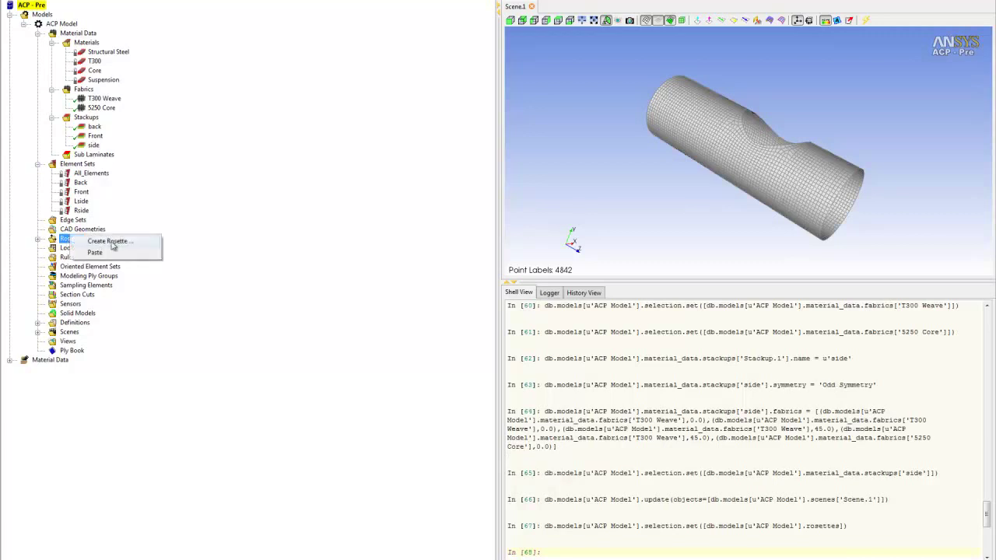
pyautogui.click(113, 245)
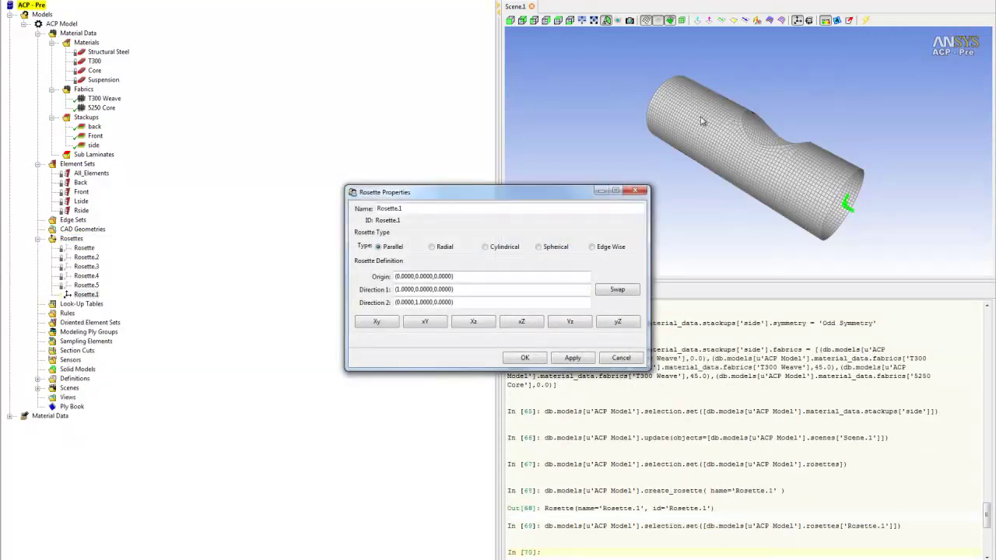
pyautogui.moveTo(704, 121)
pyautogui.mouseDown()
pyautogui.moveTo(708, 98)
pyautogui.moveTo(705, 126)
pyautogui.mouseUp()
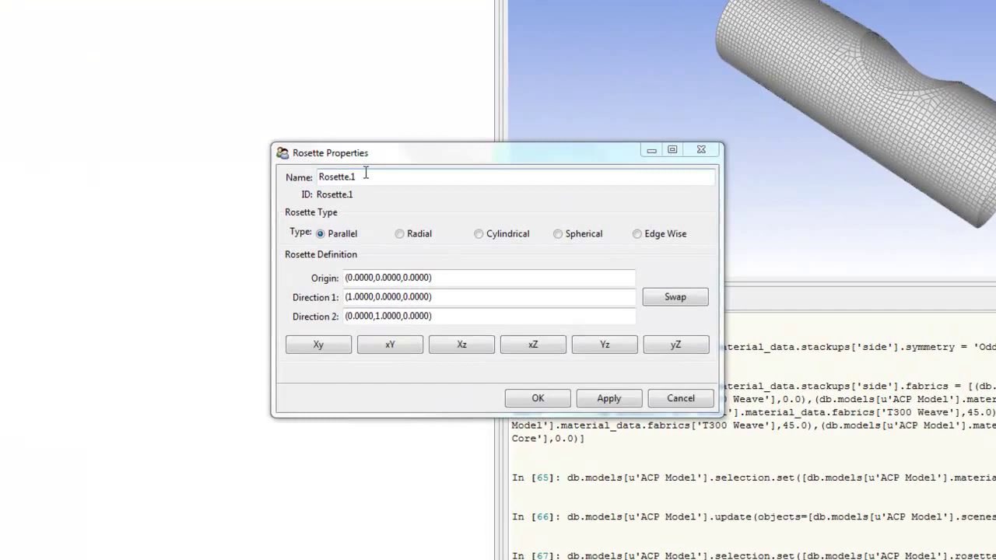
pyautogui.moveTo(408, 208); pyautogui.dragTo(242, 203)
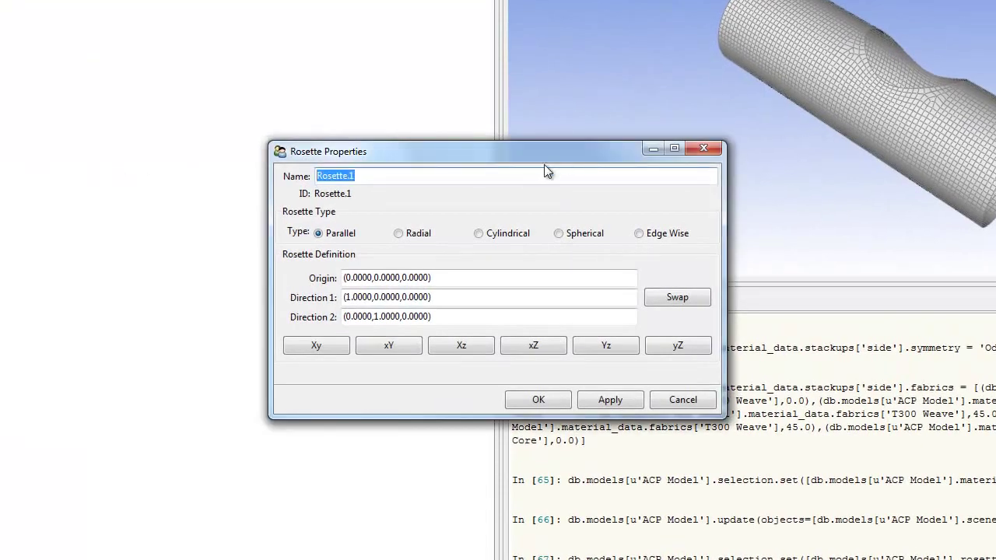
pyautogui.write('back')
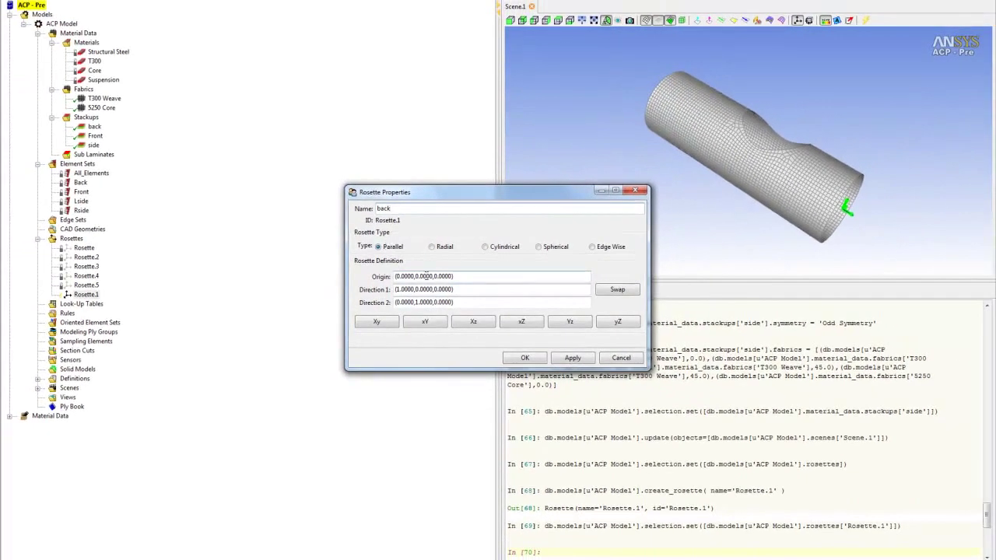
# - Place the back rosette's origin on the side wall of the tube's back section, at about (-9.77, 2.56, -51.01)
pyautogui.moveTo(695, 76); pyautogui.dragTo(700, 155)
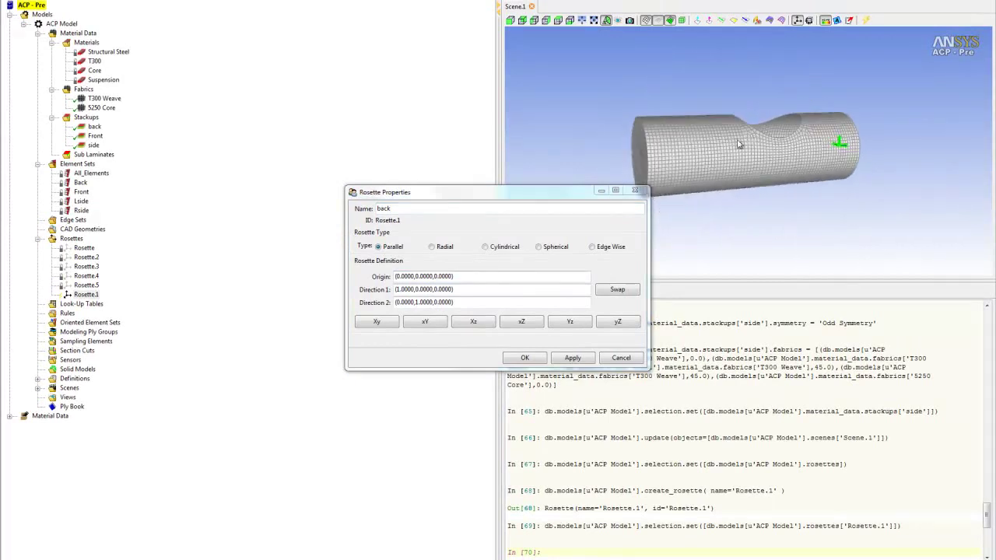
pyautogui.click(686, 158)
pyautogui.scroll(3, 704, 158)
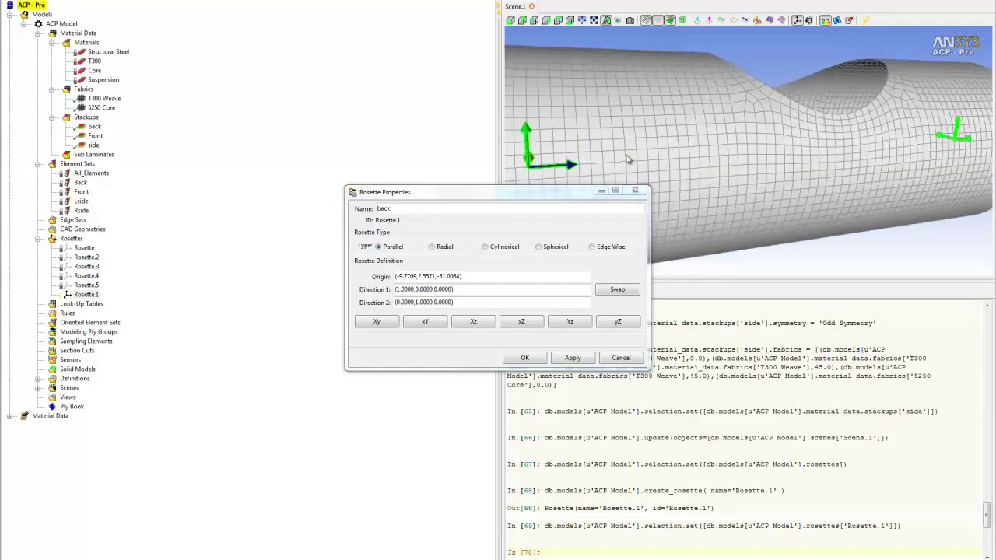
pyautogui.scroll(3, 630, 159)
pyautogui.scroll(-1, 570, 163)
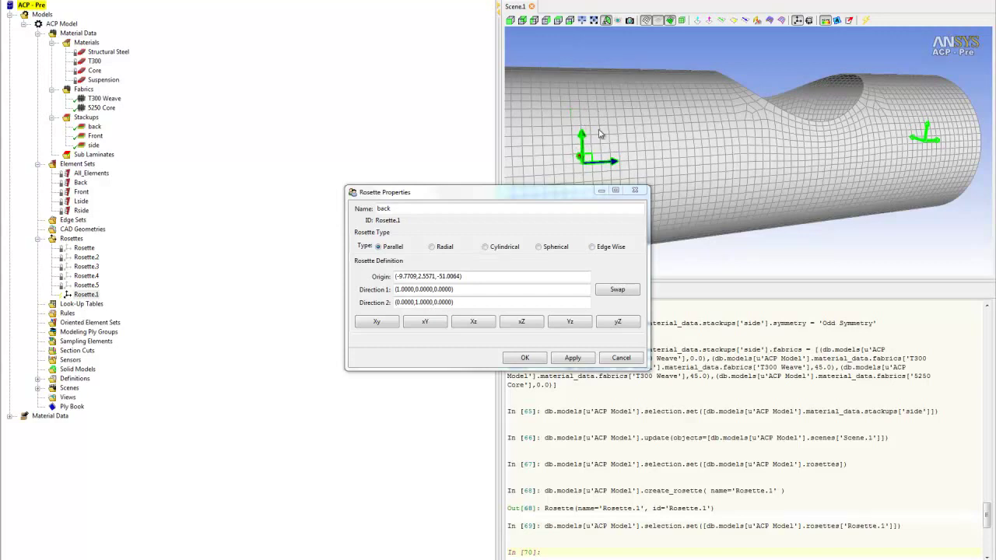
pyautogui.moveTo(597, 162); pyautogui.dragTo(661, 161, button='middle')
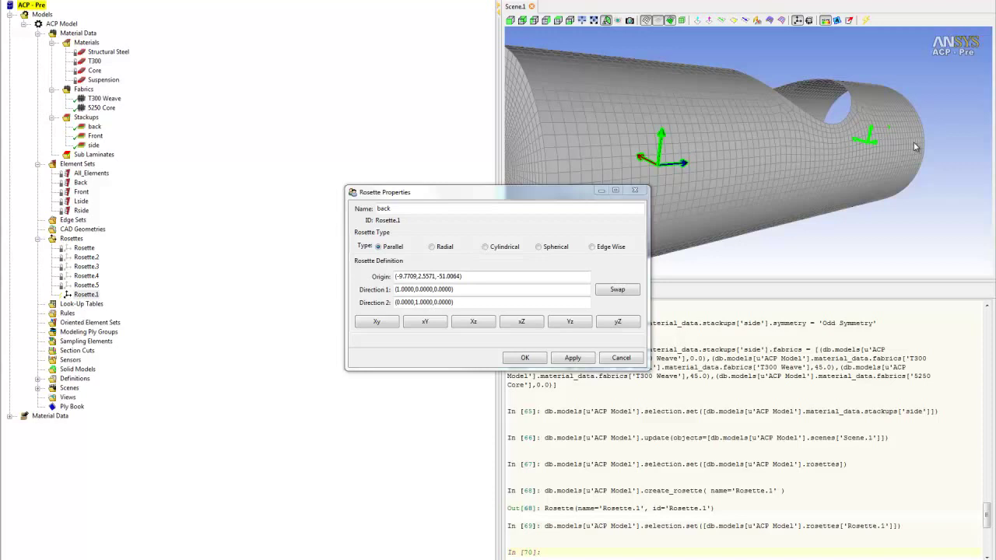
# - Set the back rosette's Direction 1 to (0, 0, 1), accept its properties and update the scene
pyautogui.click(435, 288)
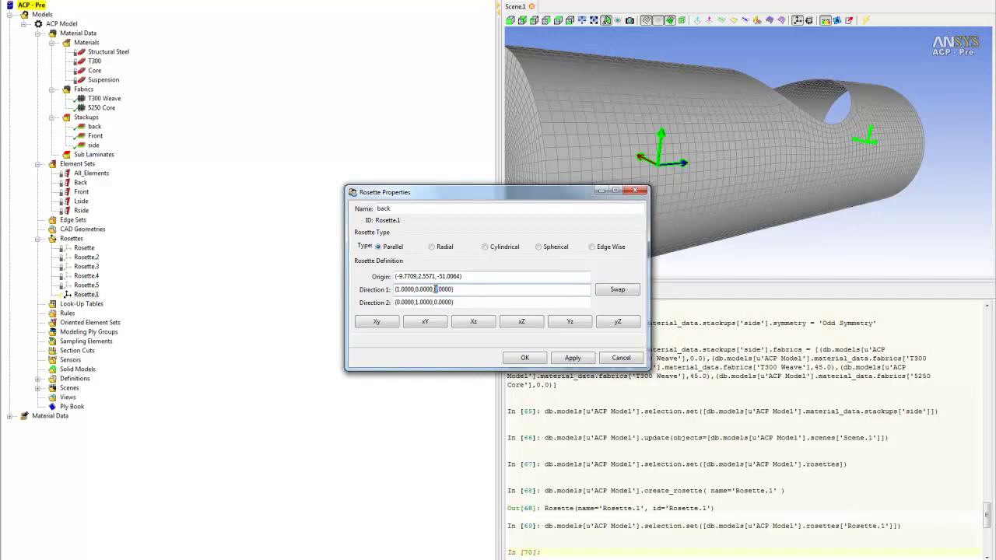
pyautogui.write('1')
pyautogui.click(402, 290)
pyautogui.moveTo(691, 169); pyautogui.dragTo(660, 159)
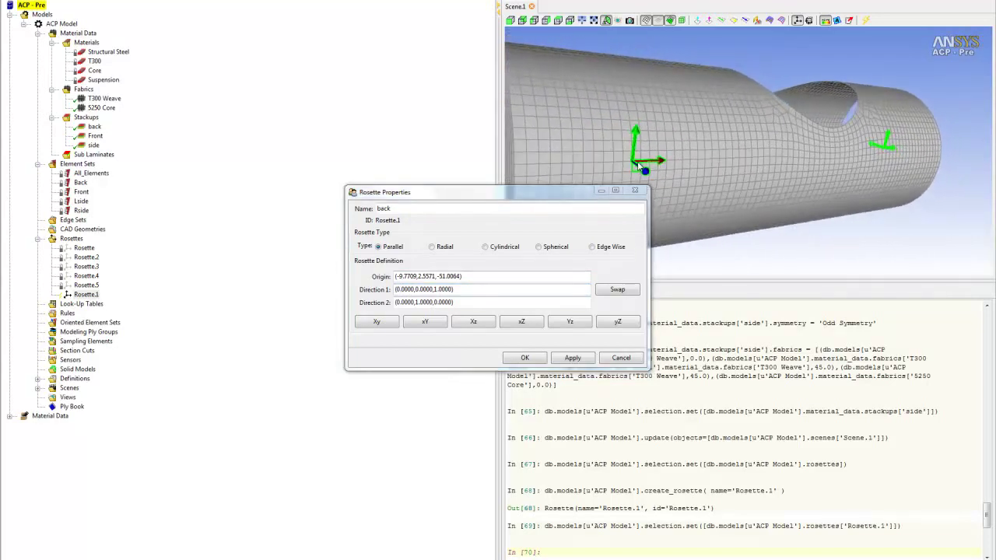
pyautogui.click(636, 164)
pyautogui.click(677, 147)
pyautogui.click(527, 358)
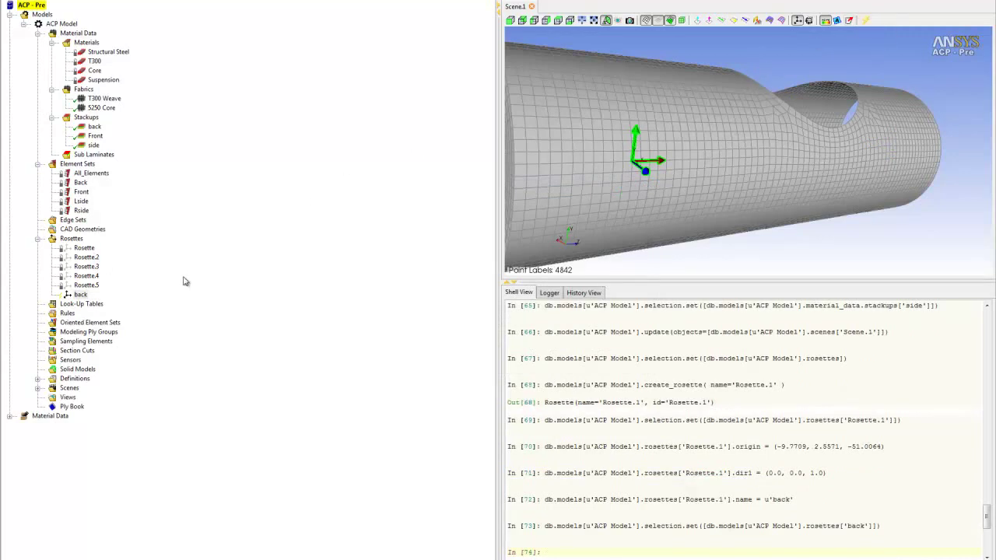
pyautogui.click(868, 20)
# - Create a second rosette in the model
pyautogui.click(71, 239)
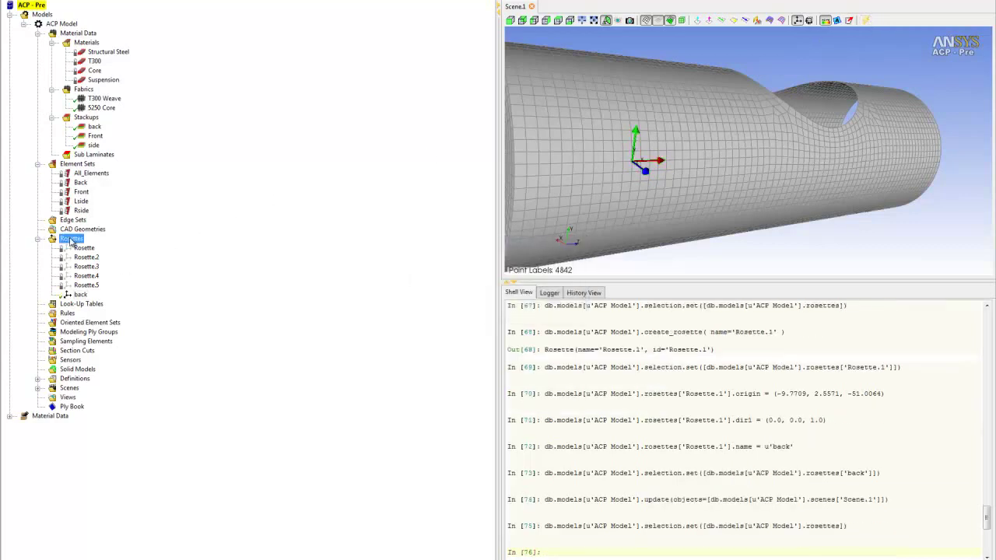
pyautogui.rightClick(71, 241)
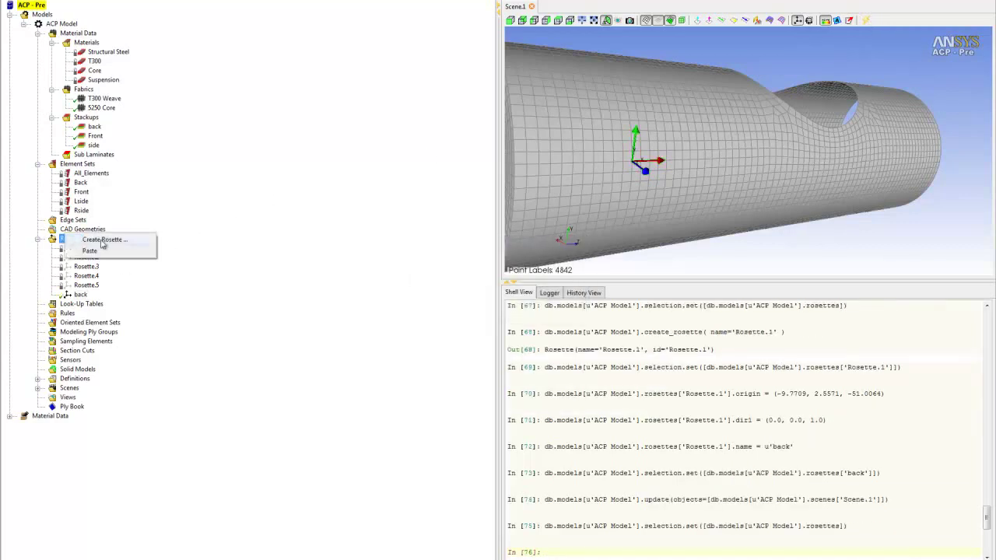
pyautogui.click(102, 240)
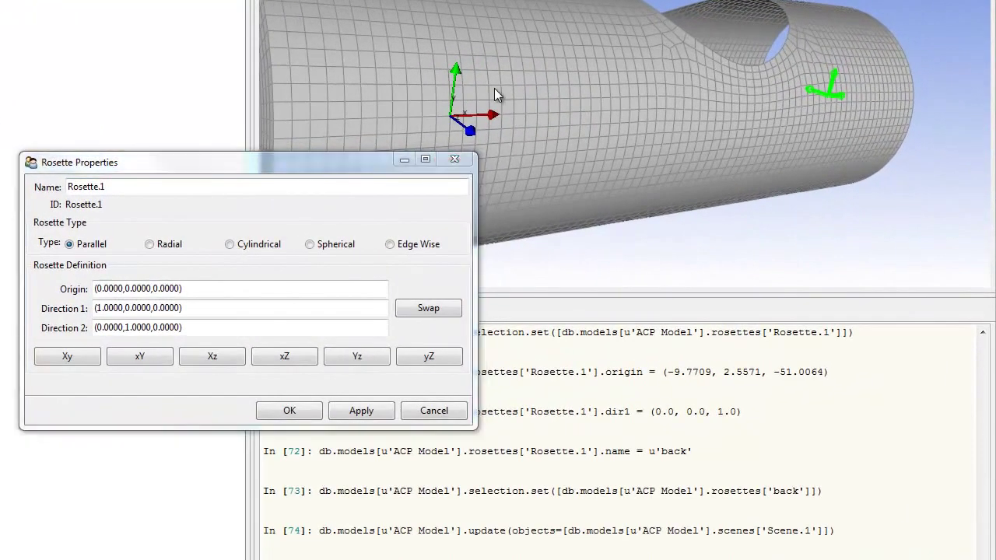
# - Place the second rosette's origin on the side wall near the tube's front end, at about (-9.86, 2.14, -7.65)
pyautogui.moveTo(632, 133); pyautogui.dragTo(542, 118, button='middle')
pyautogui.moveTo(536, 82); pyautogui.dragTo(645, 101, button='middle')
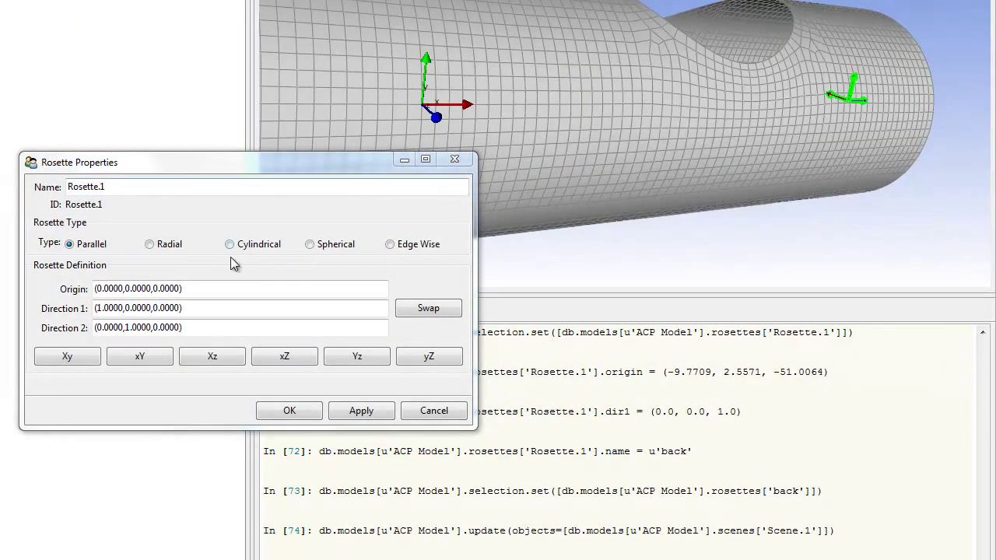
pyautogui.moveTo(551, 137); pyautogui.dragTo(202, 108, button='middle')
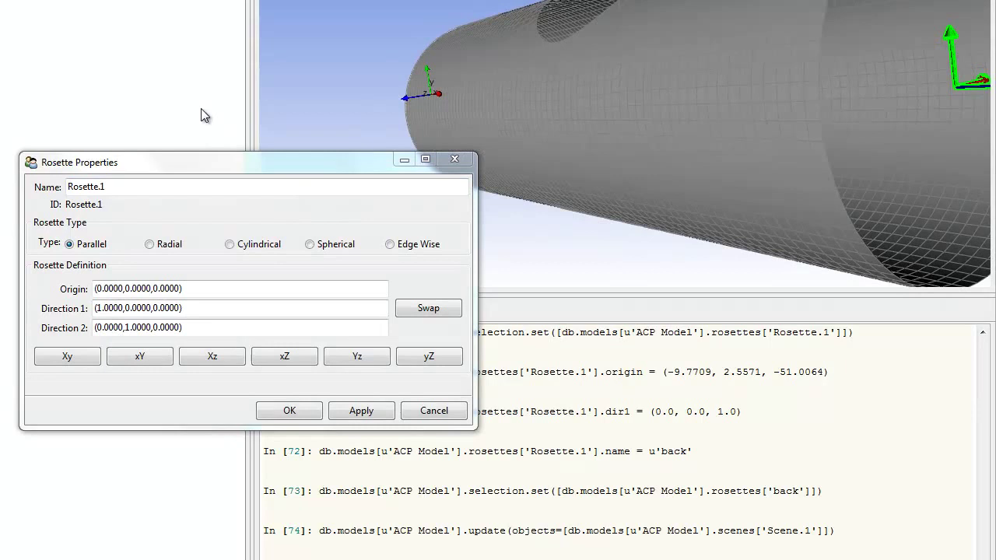
pyautogui.moveTo(572, 122); pyautogui.dragTo(471, 144, button='middle')
pyautogui.moveTo(679, 94); pyautogui.dragTo(645, 101, button='middle')
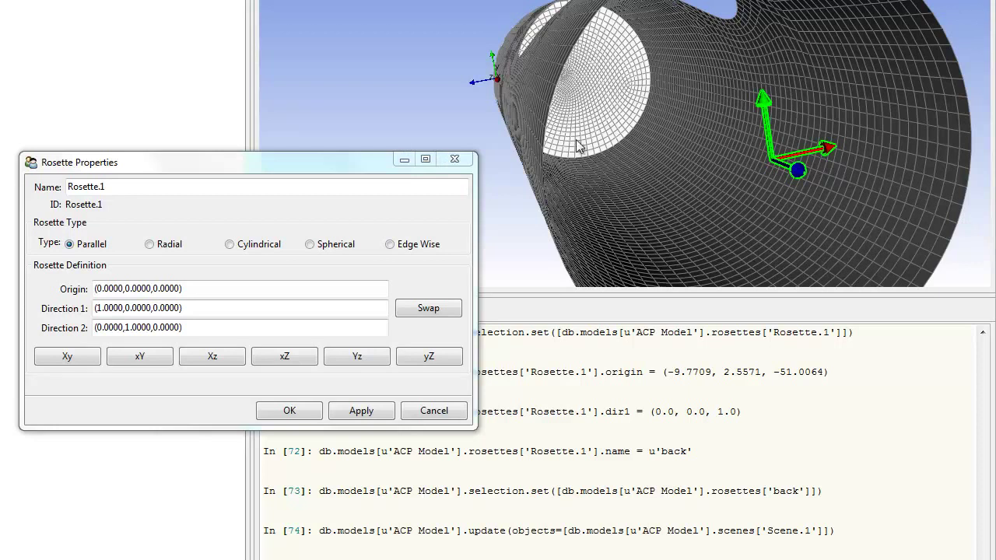
pyautogui.moveTo(427, 51); pyautogui.dragTo(545, 70, button='middle')
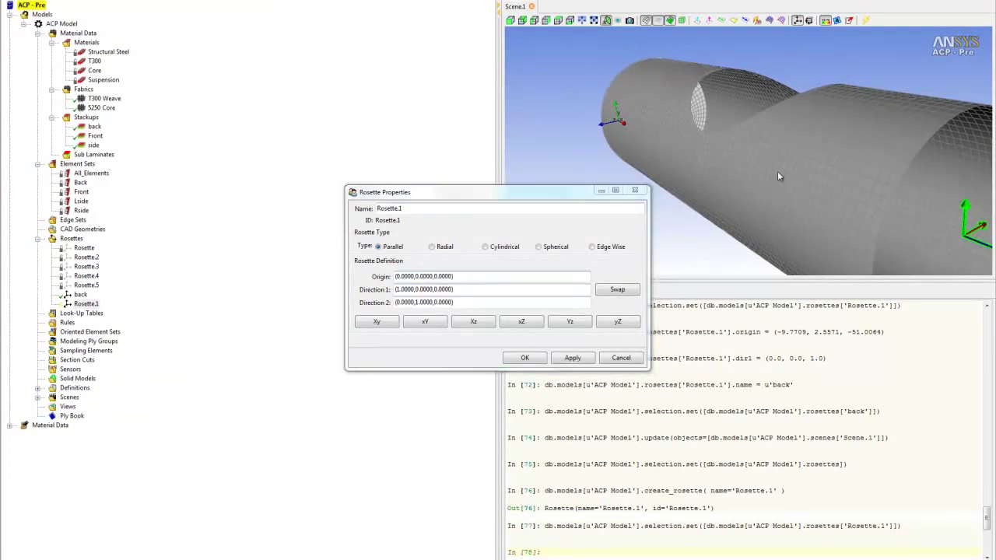
pyautogui.moveTo(778, 172); pyautogui.dragTo(819, 199, button='middle')
pyautogui.click(878, 190)
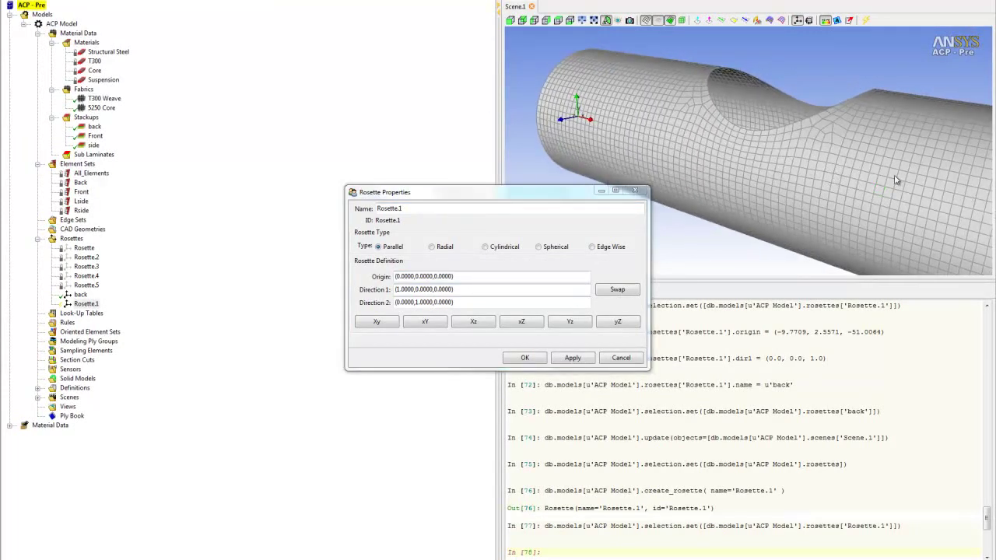
pyautogui.moveTo(895, 175); pyautogui.dragTo(867, 166, button='middle')
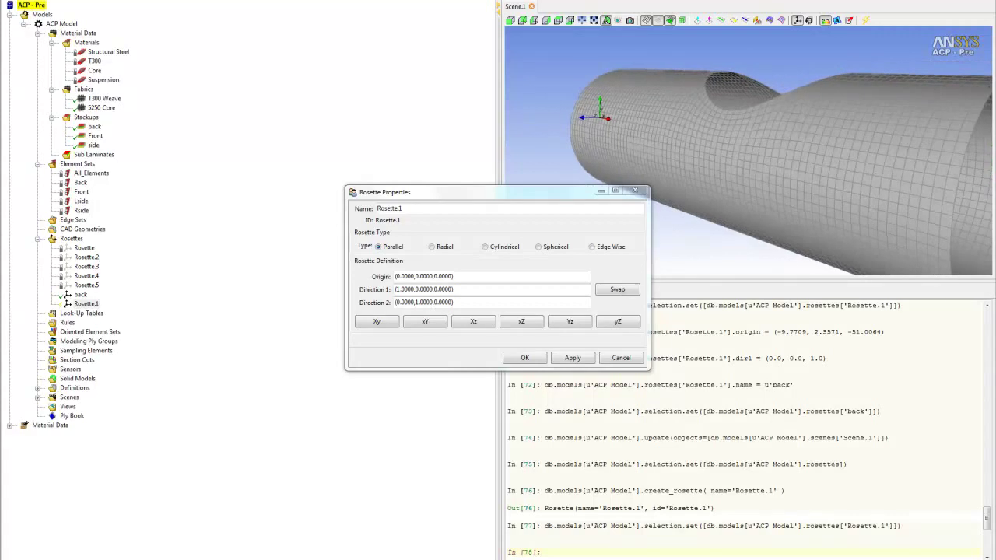
pyautogui.click(422, 277)
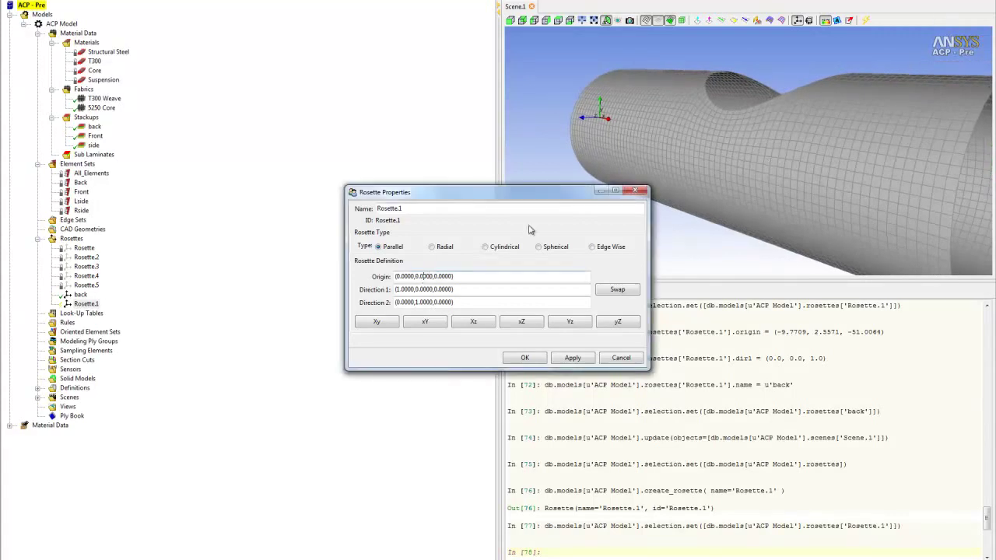
pyautogui.click(861, 171)
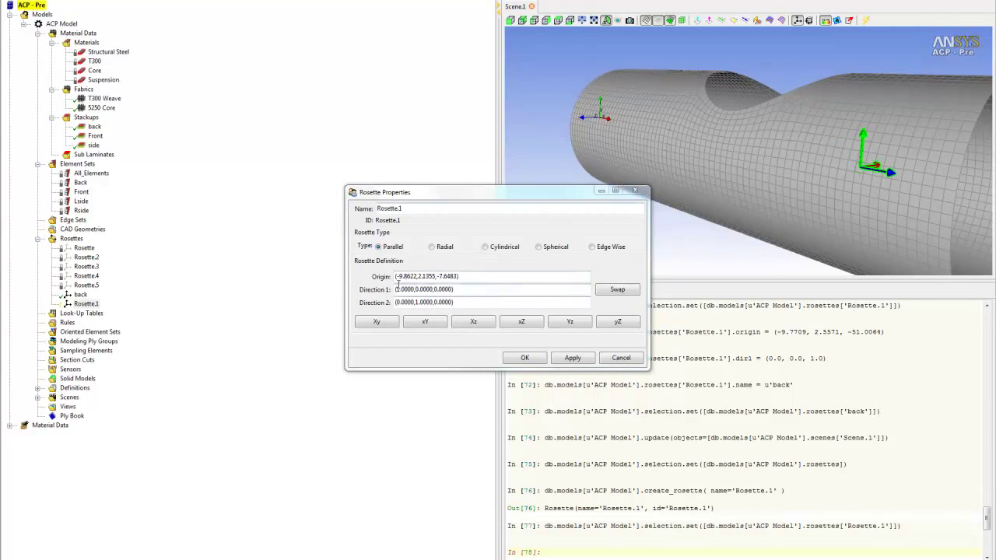
# - Set the second rosette's Direction 1 to (0, 0, 1)
pyautogui.moveTo(396, 289); pyautogui.dragTo(400, 289)
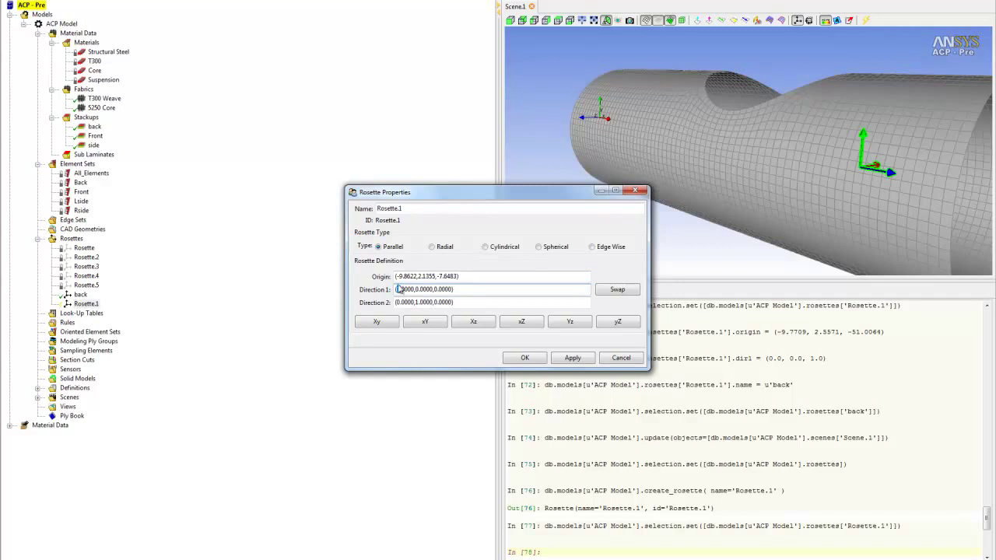
pyautogui.write('0')
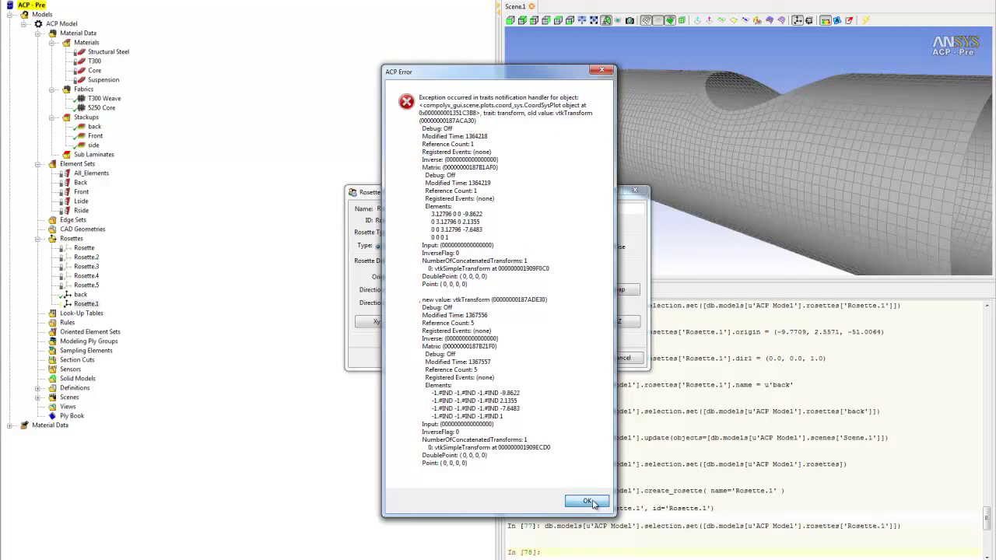
pyautogui.click(589, 502)
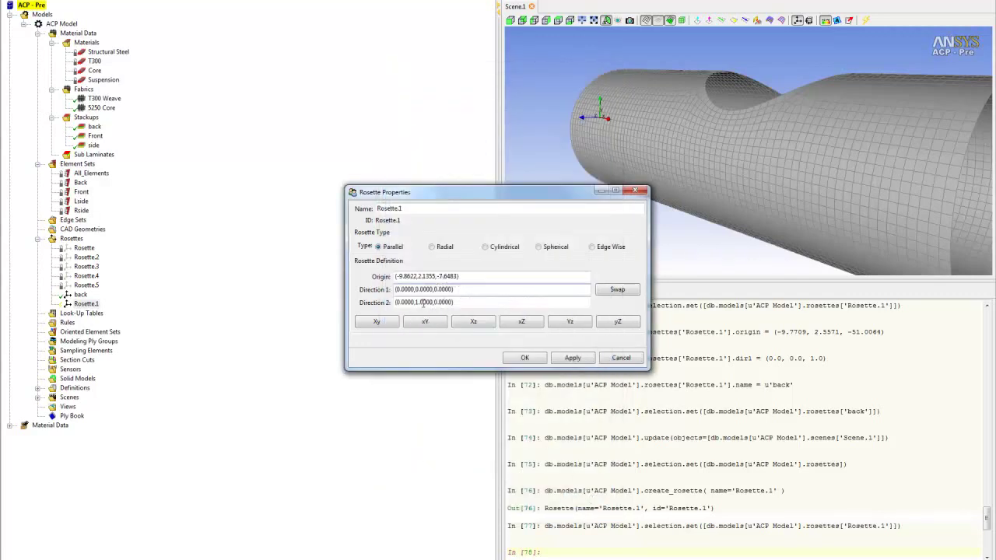
pyautogui.click(400, 290)
pyautogui.write('1')
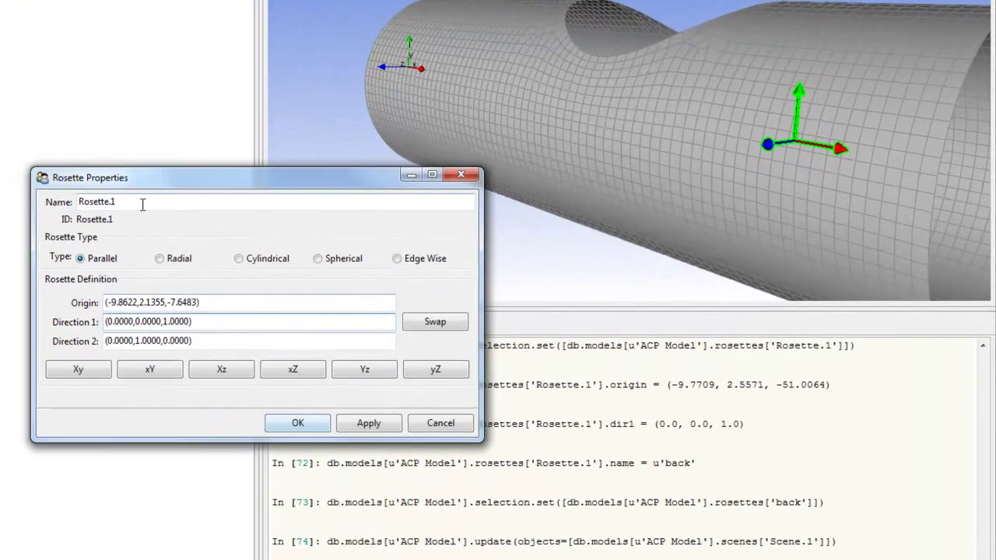
# - Name the second rosette Front and accept its properties
pyautogui.doubleClick(426, 210)
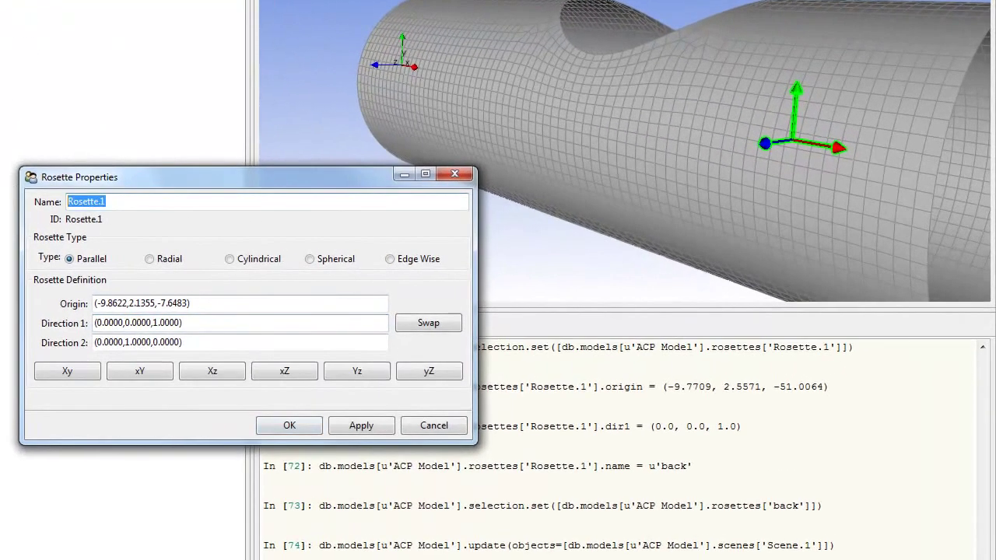
pyautogui.write('Front')
pyautogui.click(288, 425)
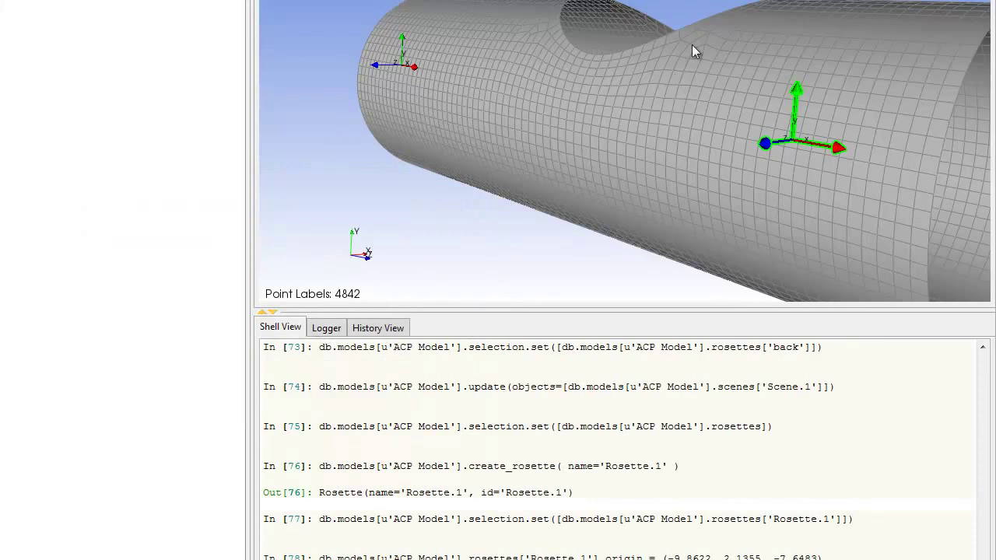
# - Create a third rosette in the model and name it side
pyautogui.moveTo(675, 67); pyautogui.dragTo(744, 87)
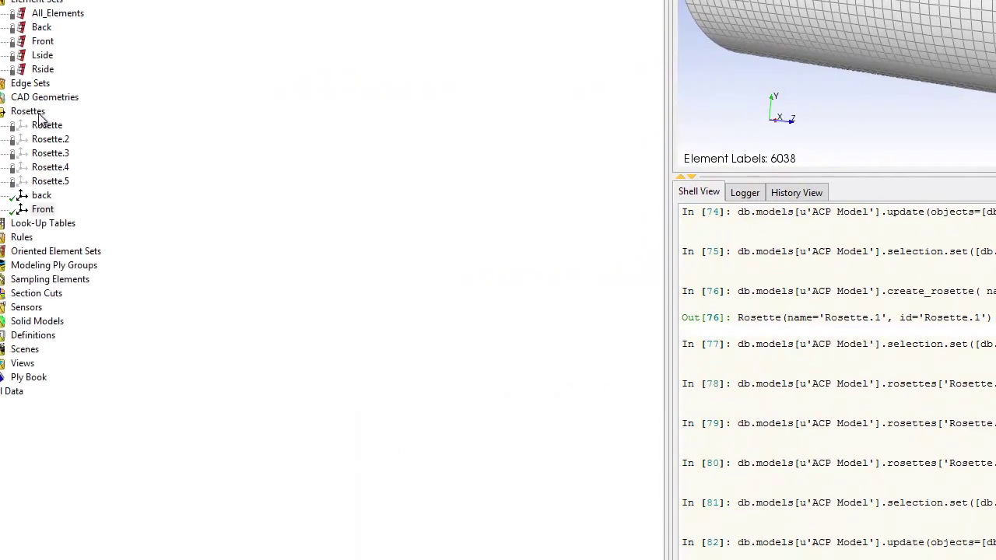
pyautogui.click(44, 106)
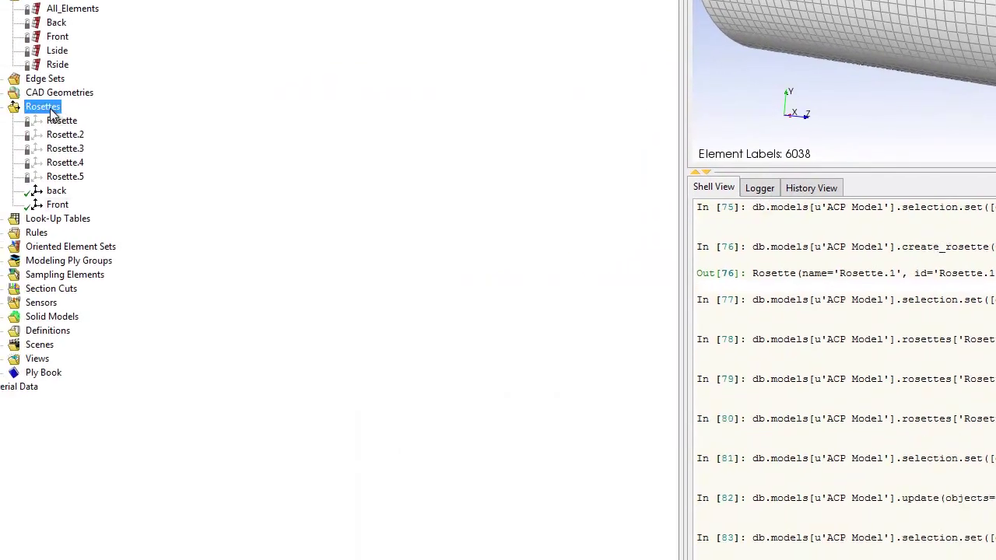
pyautogui.rightClick(52, 114)
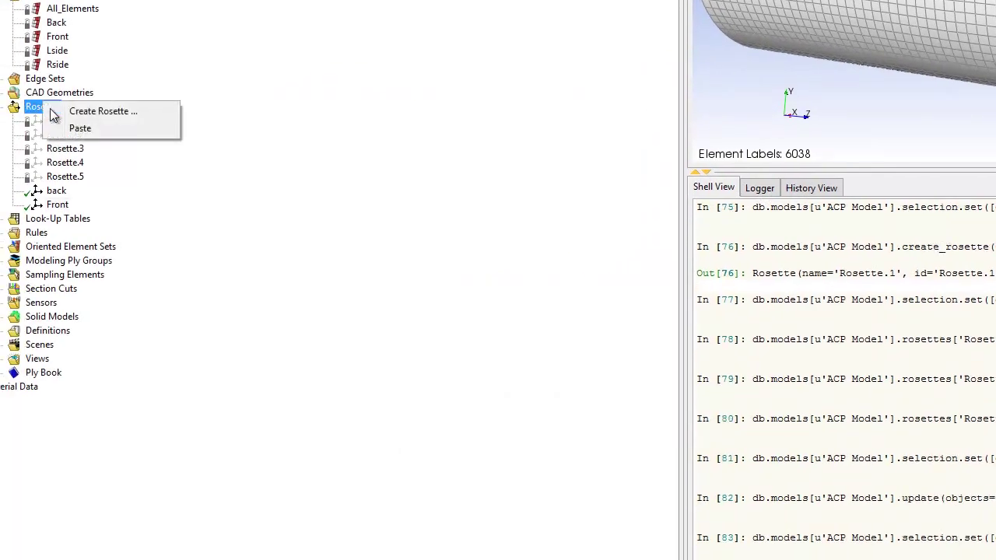
pyautogui.click(93, 112)
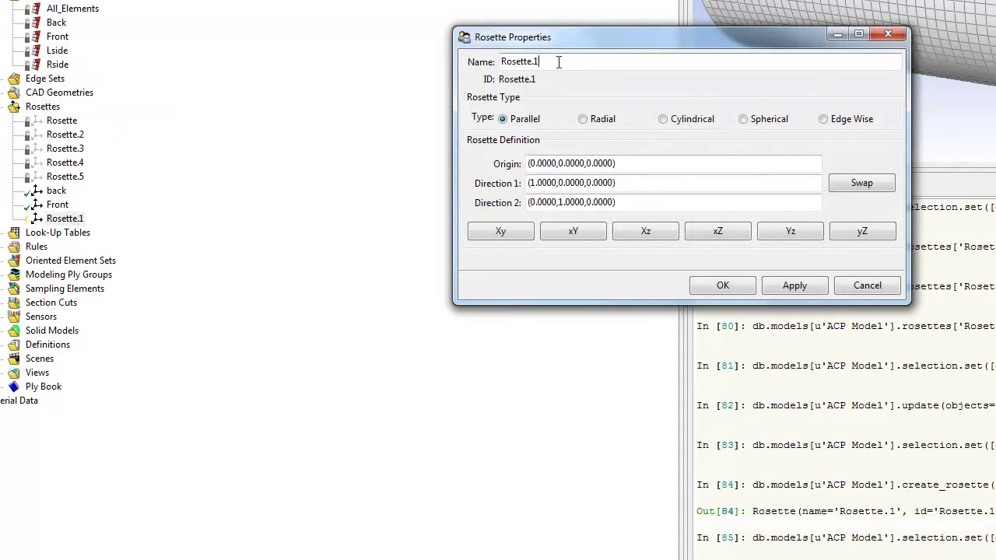
pyautogui.moveTo(558, 62); pyautogui.dragTo(357, 51)
pyautogui.write('side')
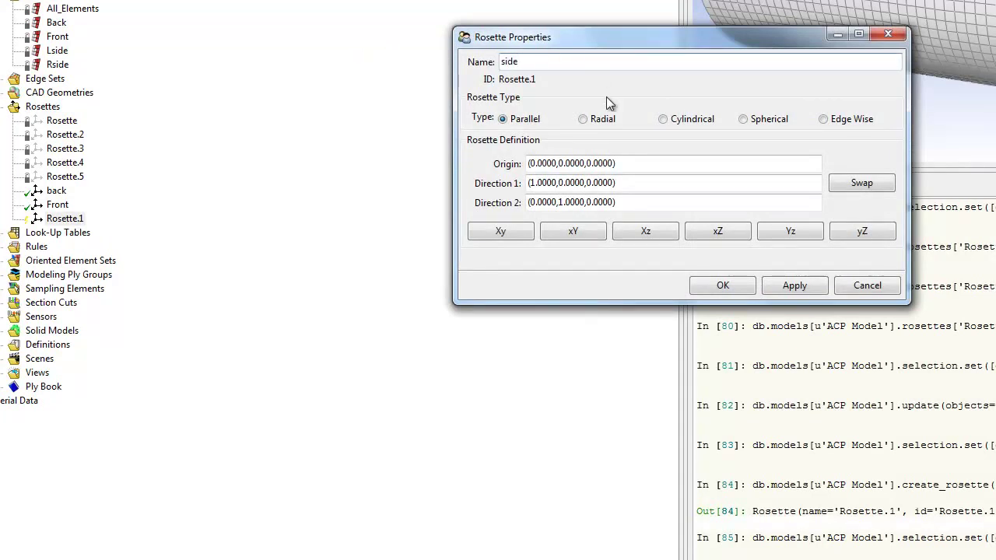
# - Place the side rosette's origin on the tube's side wall at about (-10.08, -0.44, -26.31) and set its Direction 1 to (0, 0, 1)
pyautogui.click(570, 164)
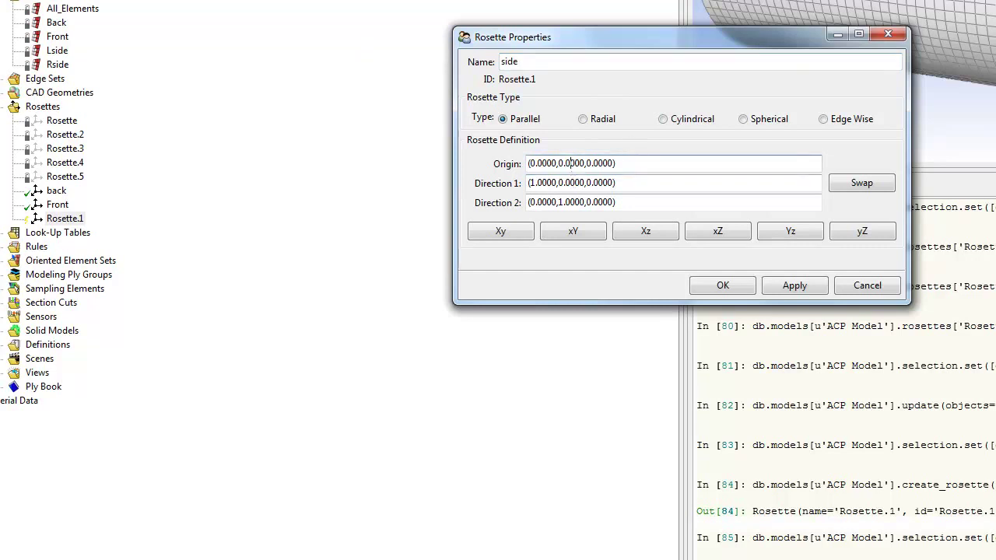
pyautogui.click(961, 35)
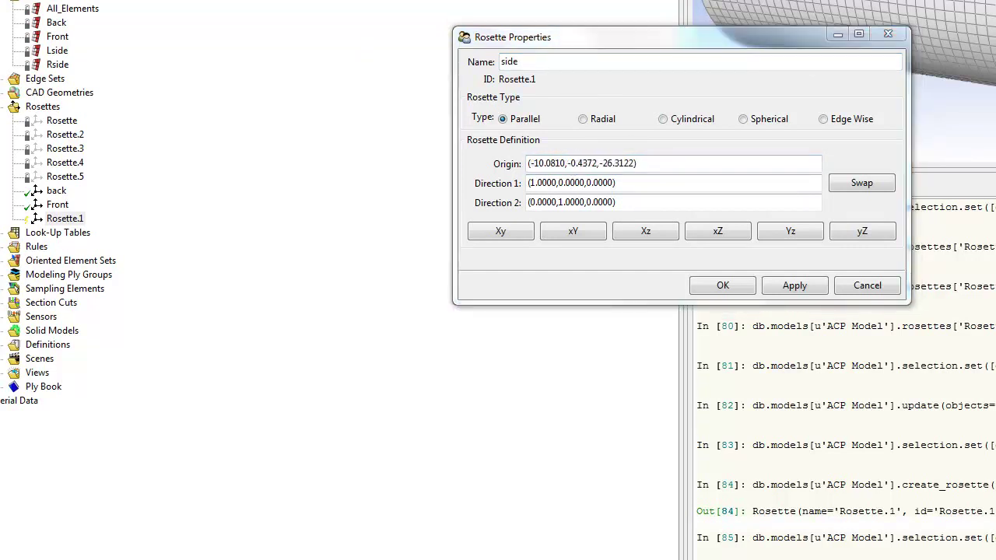
pyautogui.click(549, 187)
pyautogui.click(590, 182)
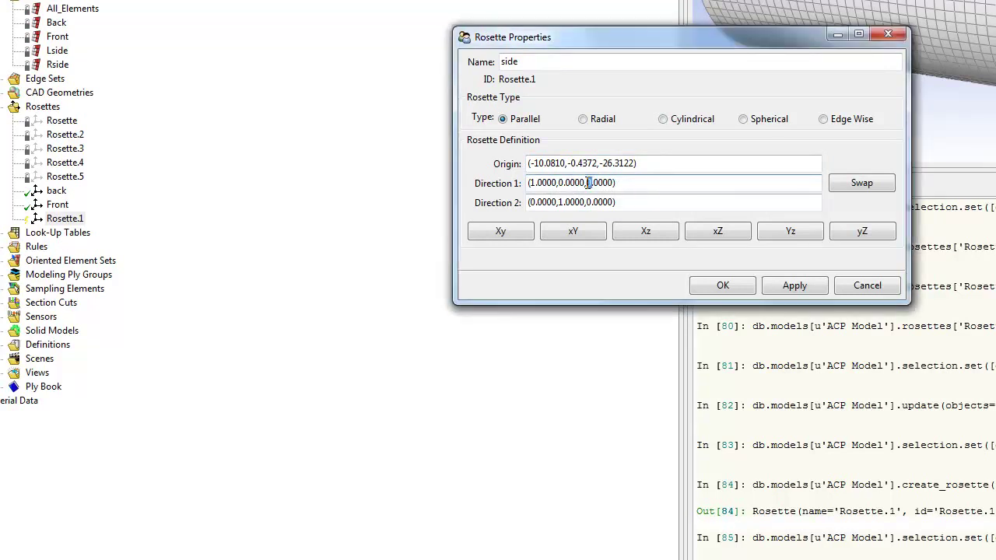
pyautogui.press('BackSpace')
pyautogui.write('1')
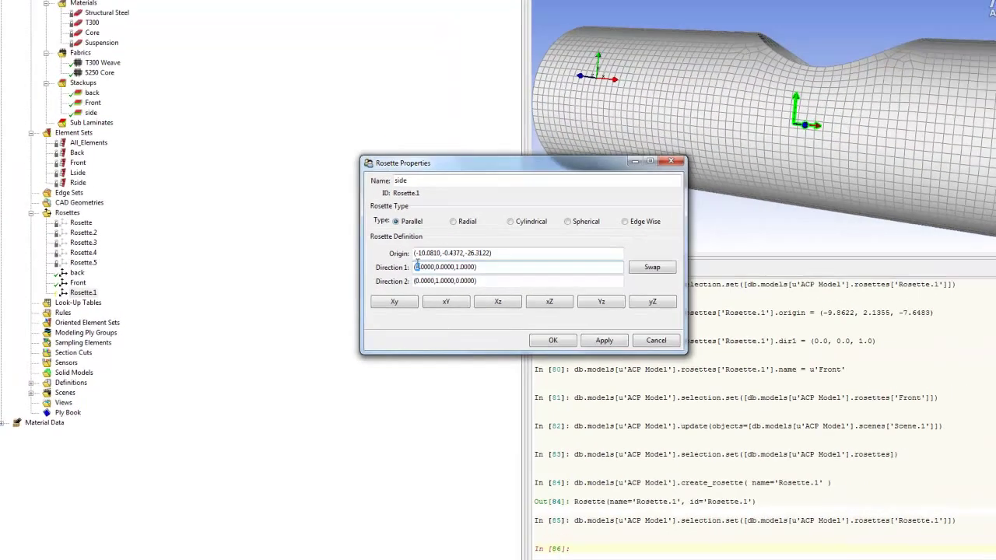
pyautogui.write('0')
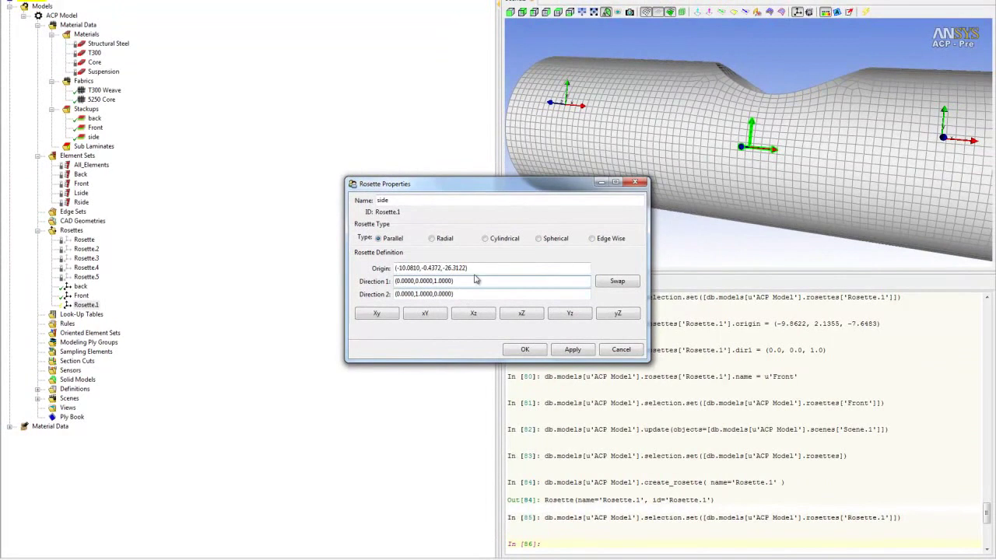
# - Check the side rosette's orientation on the tube, accept its properties and update the model
pyautogui.moveTo(850, 94); pyautogui.dragTo(838, 125, button='middle')
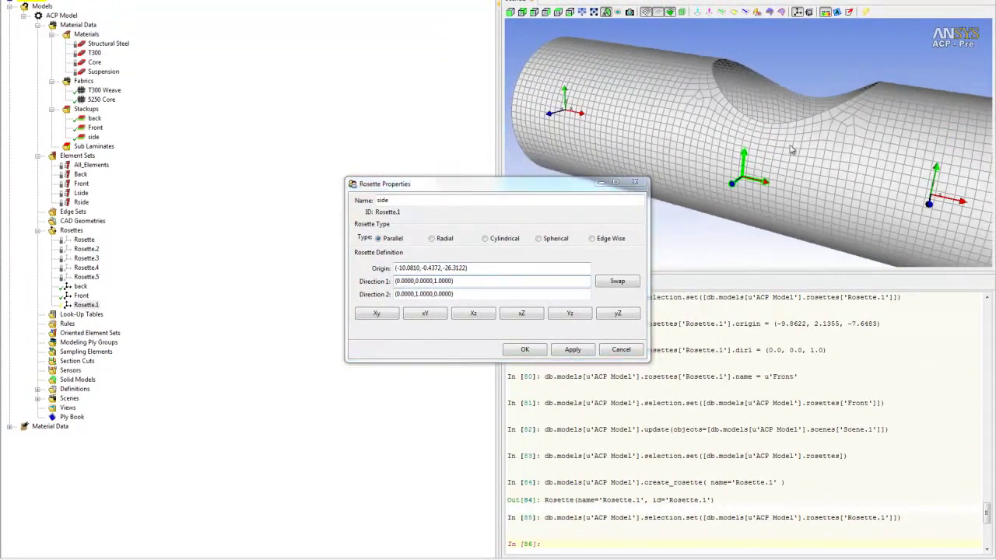
pyautogui.moveTo(790, 149); pyautogui.dragTo(708, 130)
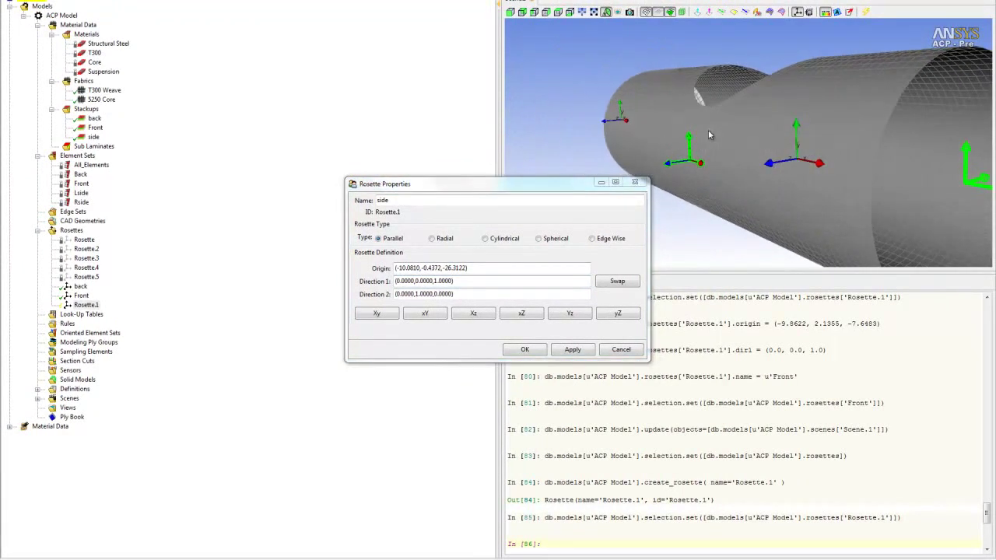
pyautogui.click(525, 349)
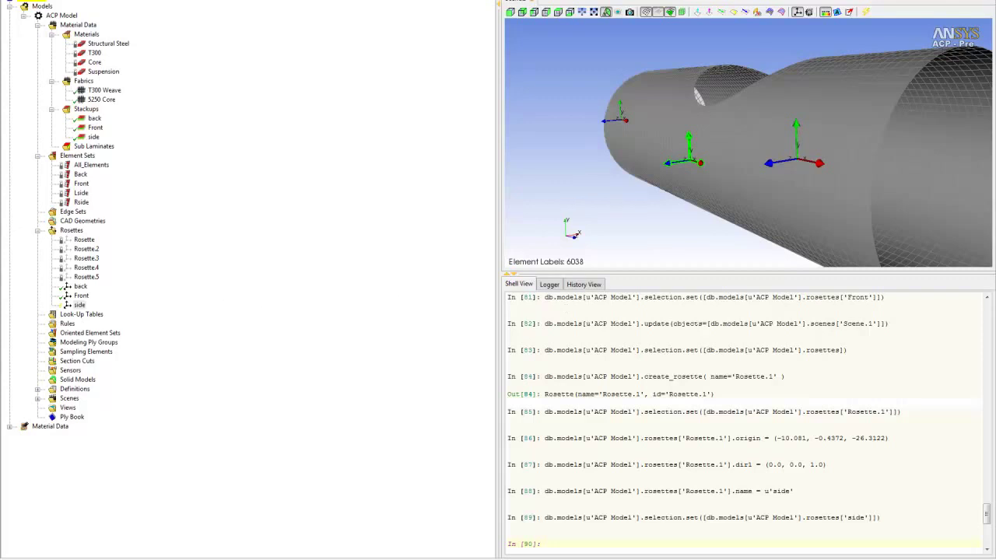
pyautogui.click(866, 12)
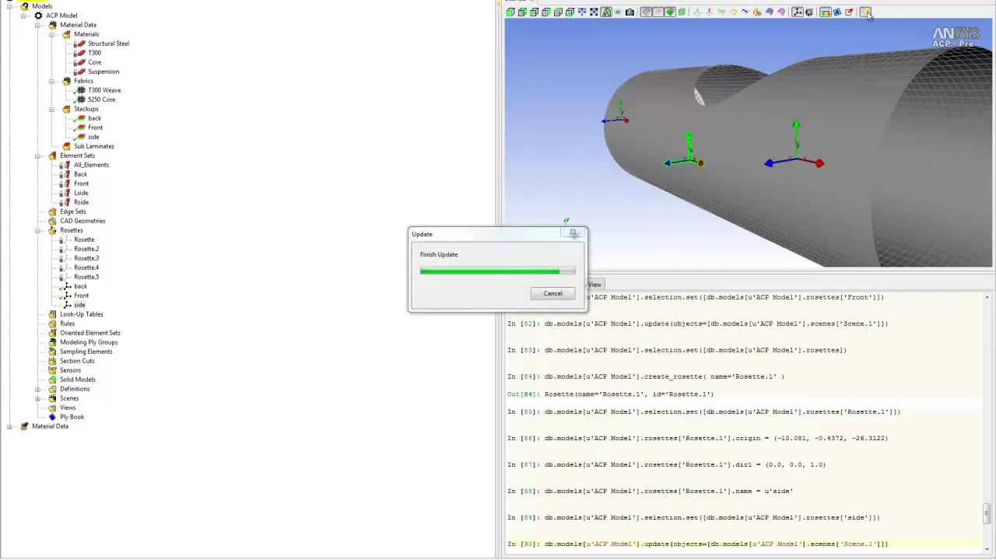